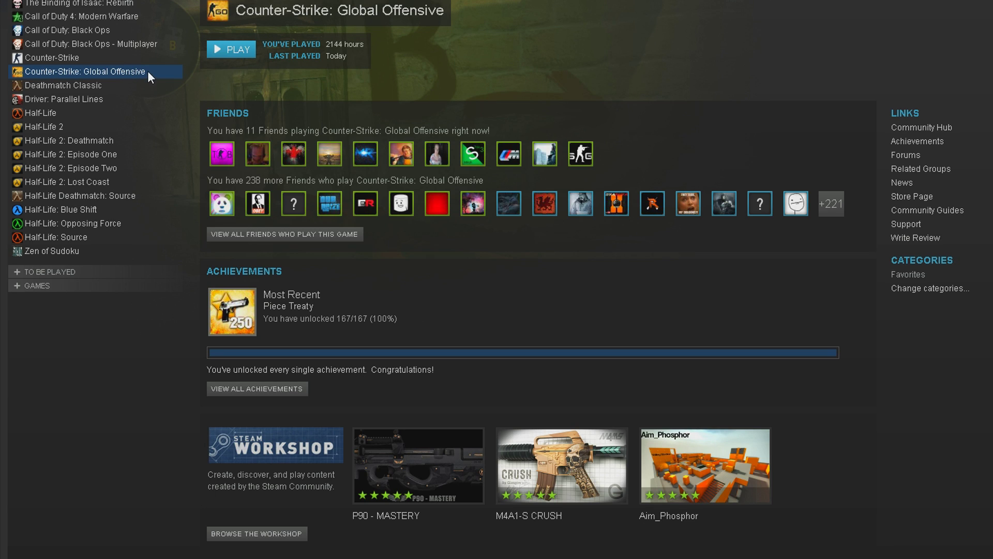
Step: Open the launch options of Counter-Strike: Global Offensive from the game's properties
right_click(149, 77)
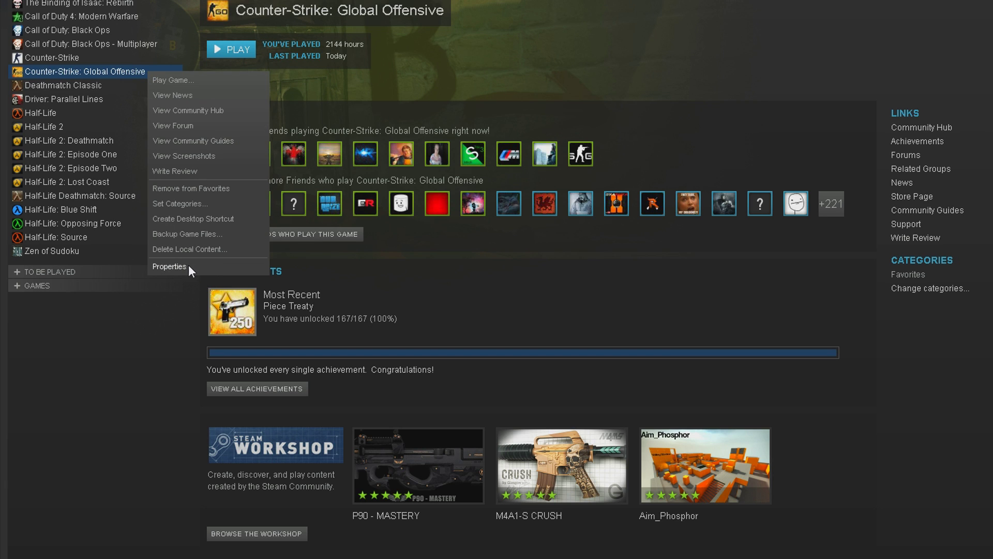
left_click(170, 266)
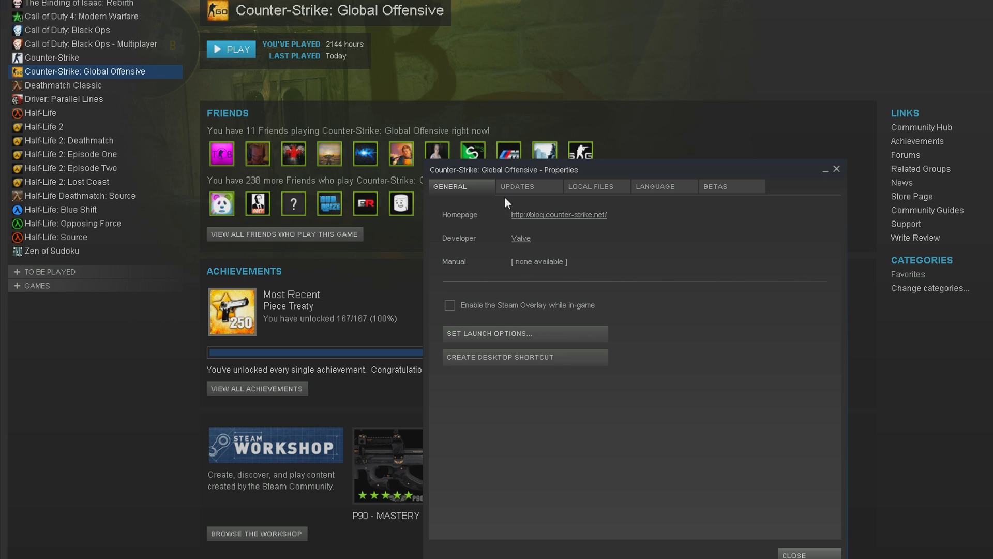
left_click(477, 337)
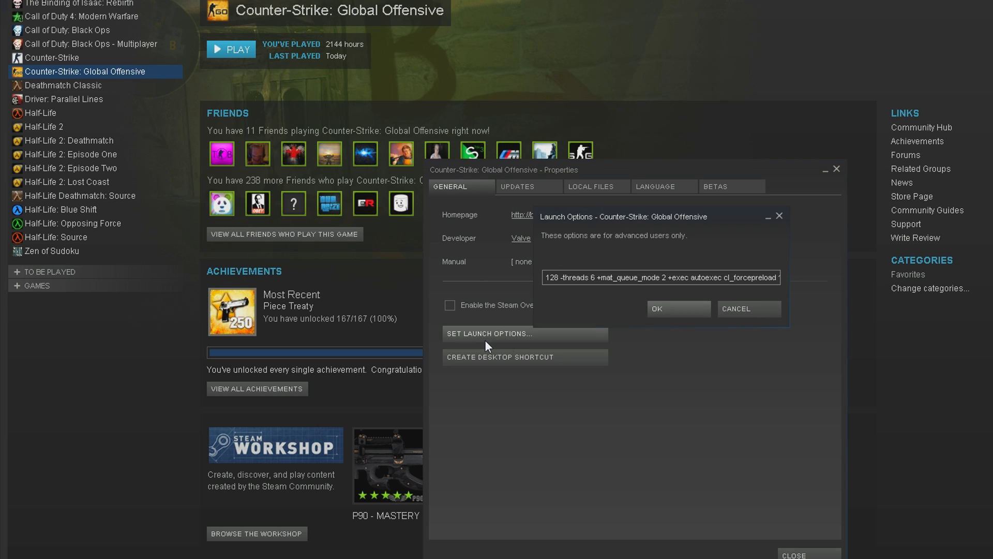
Step: Examine the resolution parameters -w 1920 and -h 1080 at the start of the launch options
mouse_move(519, 282)
left_mouse_down()
mouse_move(797, 282)
mouse_move(523, 282)
left_mouse_up()
left_click(576, 280)
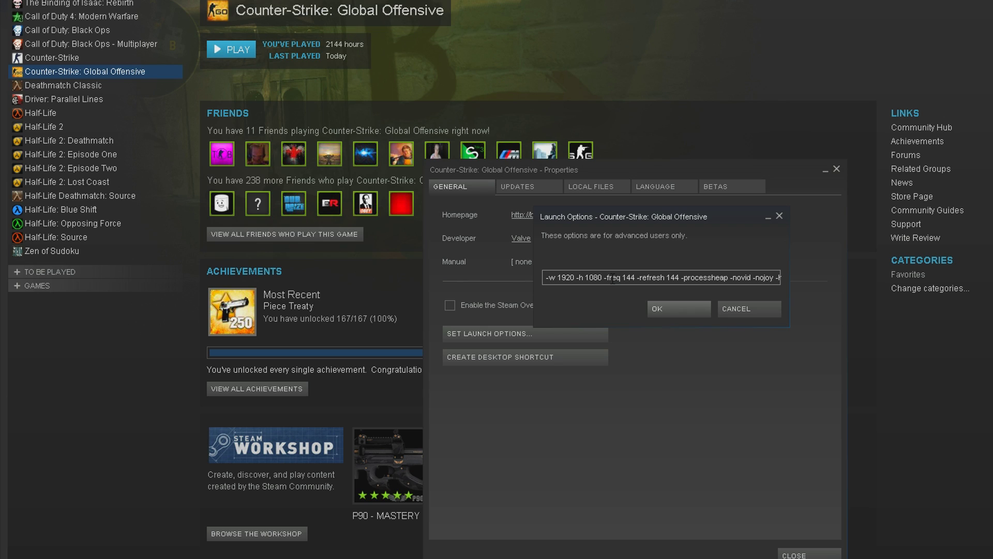
left_click_drag(563, 280, 538, 282)
left_click(557, 277)
left_click_drag(603, 276, 574, 283)
left_click(548, 278)
left_click(564, 278)
left_click_drag(547, 276, 607, 279)
left_click(575, 277)
left_click(594, 279)
left_click(582, 278)
double_click(579, 279)
left_click_drag(593, 279, 573, 278)
left_click(573, 278)
key("Left")
key("Left")
key("Left")
key("Left")
key("Left")
key("Left")
key("Left")
key("Left")
key("Left")
key("Left")
key("Left")
key("Left")
key("Left")
key("Left")
key("Left")
key("Left")
key("Left")
key("Left")
left_click_drag(557, 277, 575, 277)
left_click(604, 278)
double_click(588, 278)
left_click(593, 277)
Step: Examine the refresh-rate parameters -freq 144 and -refresh 144, followed by -novid and -nojoy
left_click_drag(603, 278, 681, 279)
left_click(681, 279)
left_click_drag(603, 278, 680, 283)
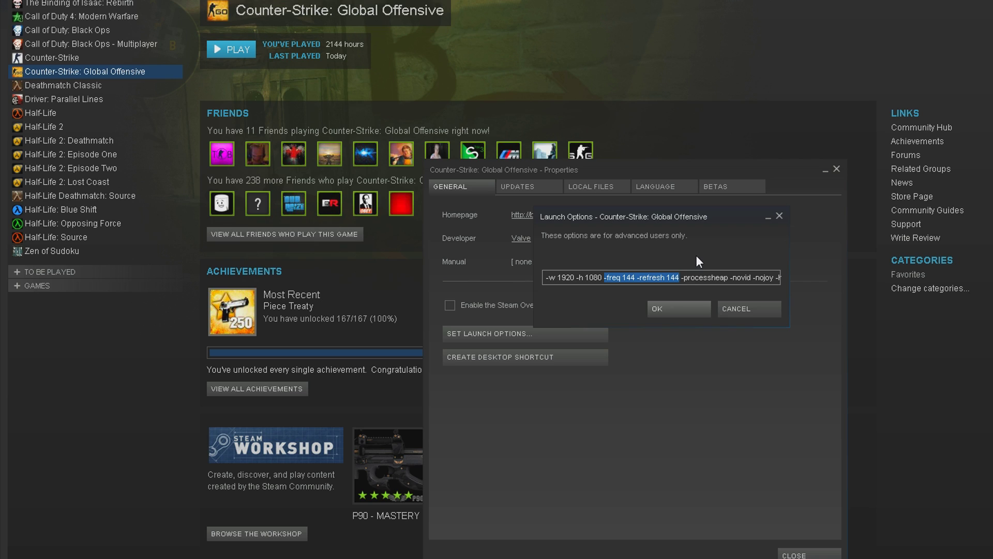
left_click(747, 277)
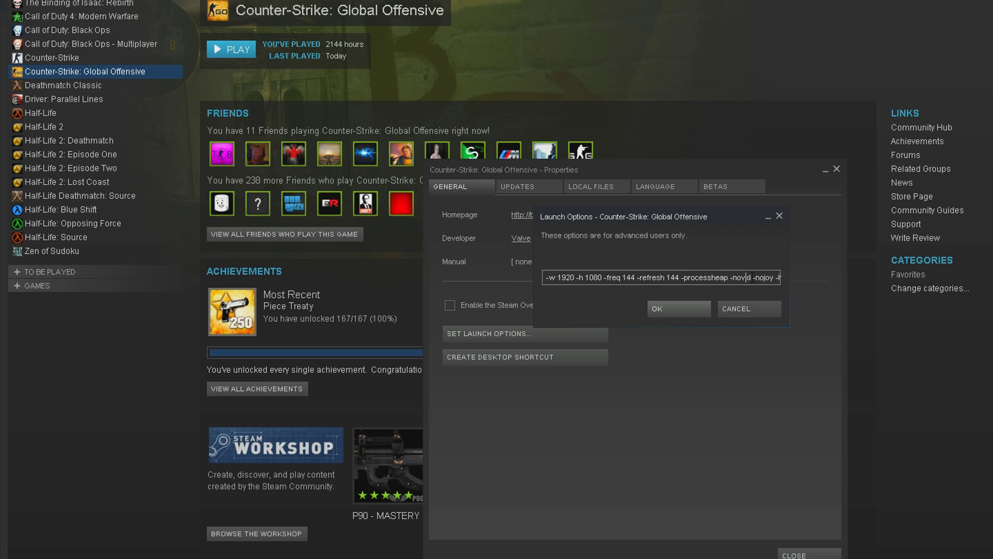
left_click_drag(730, 278, 747, 277)
left_click(774, 277)
key("Right")
key("Right")
key("Right")
key("Right")
key("Right")
key("Right")
key("Right")
key("Right")
key("Right")
key("Right")
key("Right")
key("Right")
key("Right")
key("Right")
key("Right")
key("Right")
key("Right")
key("Right")
key("Right")
key("Right")
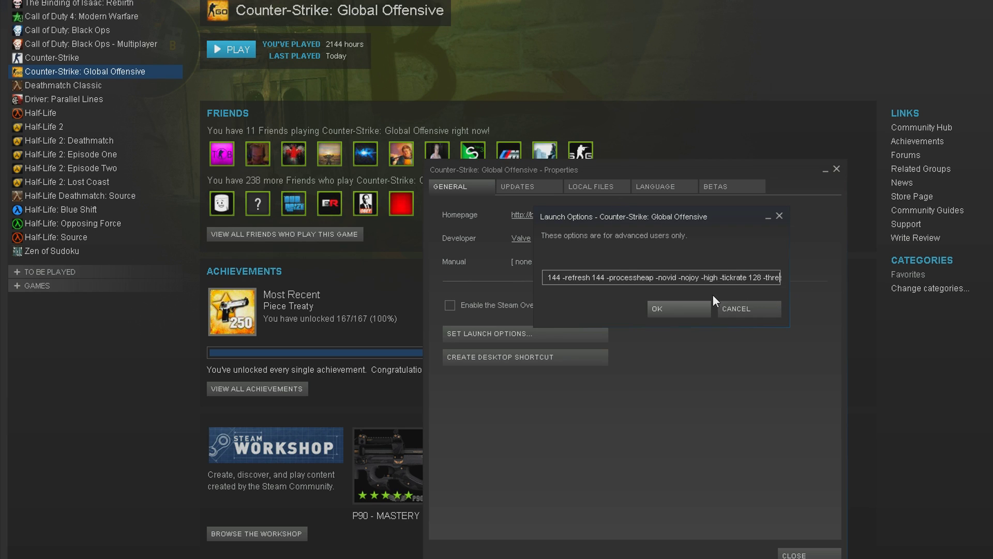
Step: Examine the -high priority parameter in the launch options
left_click_drag(665, 278, 692, 277)
left_click(674, 278)
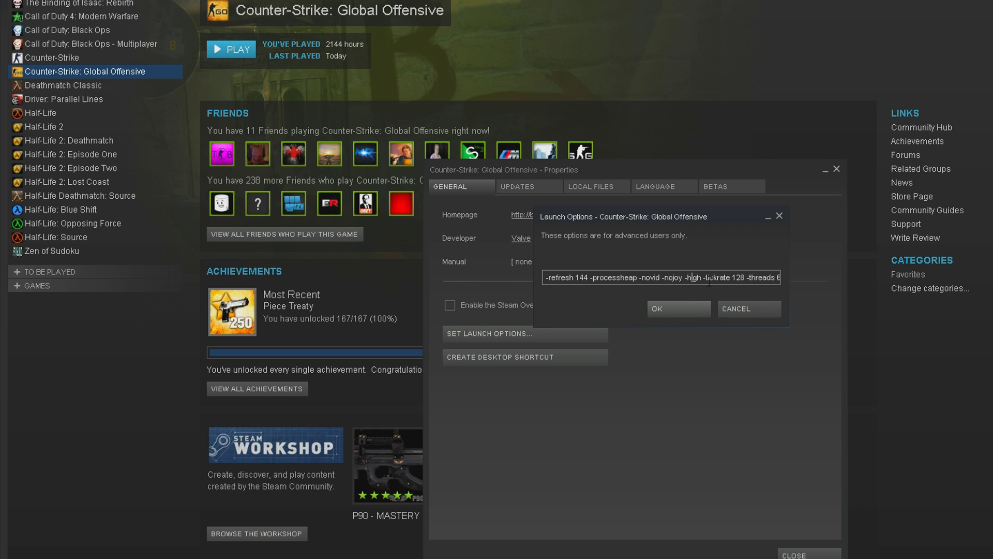
mouse_move(686, 278)
left_mouse_down()
mouse_move(705, 279)
mouse_move(691, 284)
left_mouse_up()
left_click(685, 279)
left_click_drag(691, 283, 707, 280)
Step: Examine the -tickrate 128 parameter in the launch options
left_click_drag(703, 280, 557, 276)
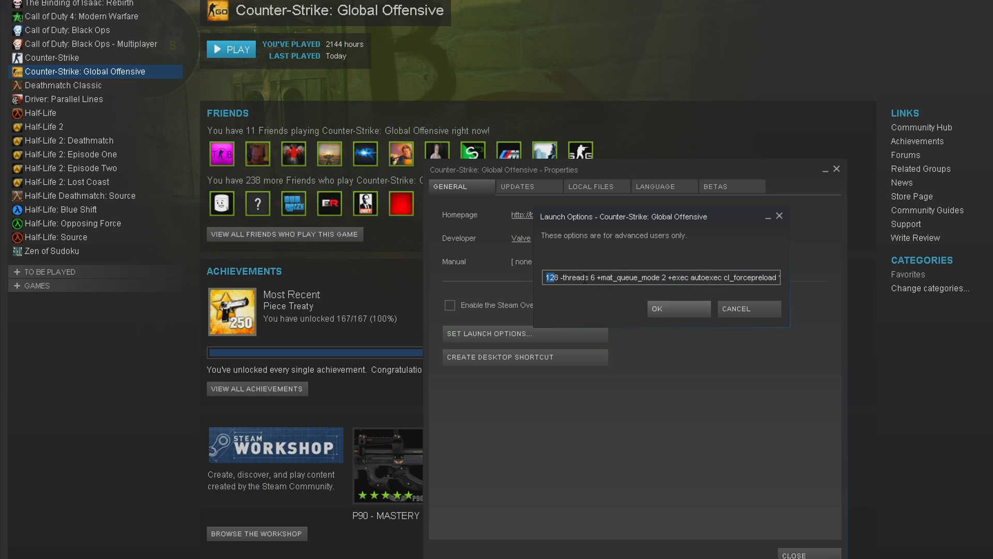
key("Left")
key("Left")
key("Left")
key("Left")
key("Left")
key("Left")
key("Left")
key("Left")
key("Left")
key("Left")
key("Left")
key("Left")
key("Left")
key("Left")
key("Left")
key("Left")
key("Left")
key("Left")
key("Left")
key("Left")
key("Left")
key("Left")
key("Left")
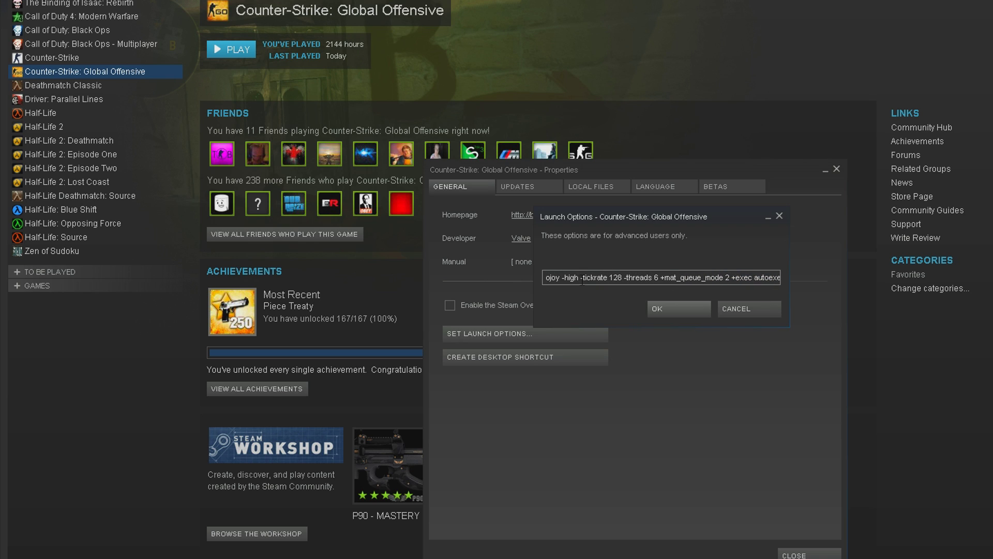
left_click_drag(582, 280, 622, 279)
left_click(608, 278)
Step: Examine the processing parameters -threads 6 and +mat_queue_mode 2 in the launch options
left_click_drag(625, 278, 659, 278)
left_click(635, 272)
left_click(656, 277)
left_click_drag(661, 278, 729, 278)
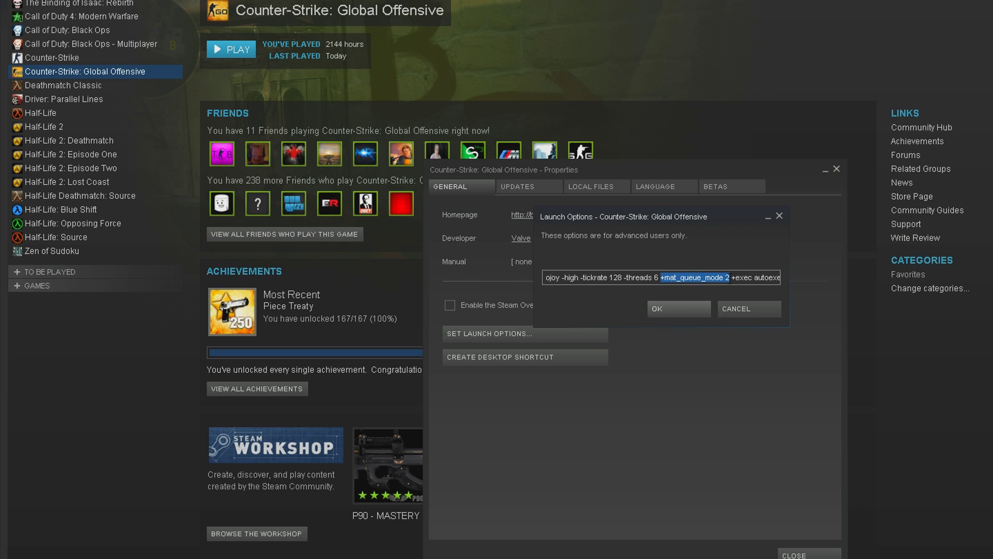
left_click(722, 278)
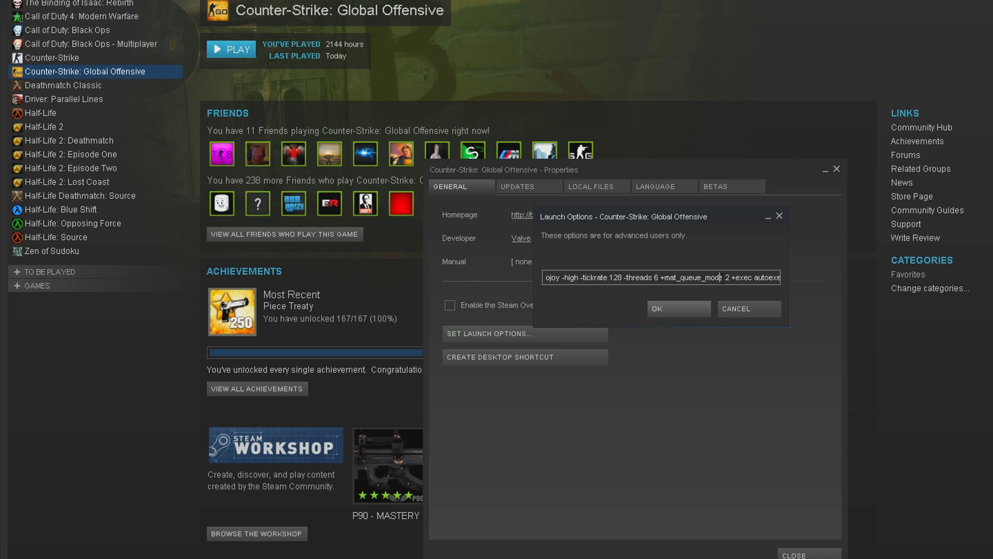
Step: Examine the +exec autoexec parameter in the launch options
left_click_drag(729, 281, 801, 281)
left_click(709, 277)
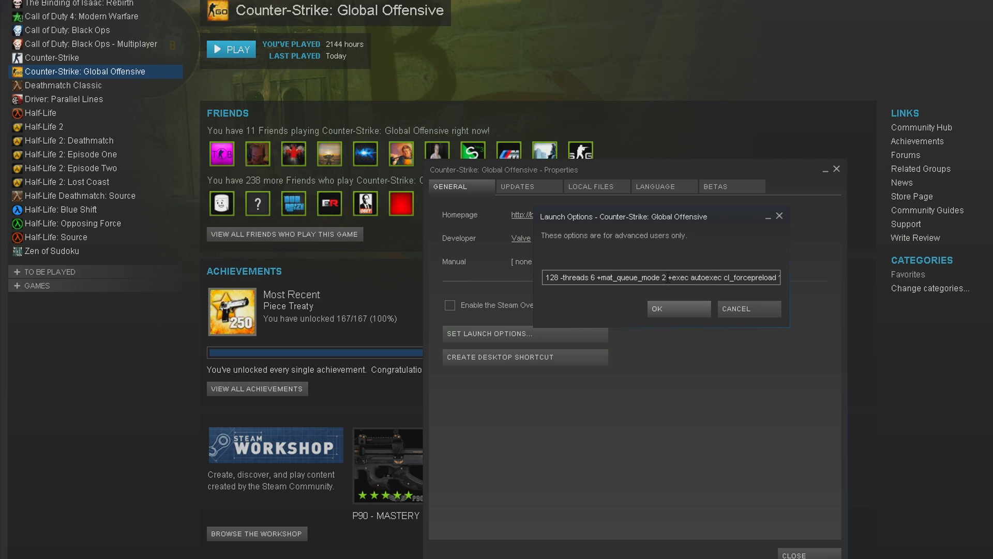
left_click_drag(668, 278, 722, 277)
left_click(689, 280)
left_click(747, 282)
left_click_drag(668, 278, 715, 278)
left_click(715, 278)
left_click(549, 277)
key("Left")
key("Left")
key("Left")
key("Left")
key("Left")
key("Left")
key("Left")
key("Left")
key("Left")
key("Left")
key("Left")
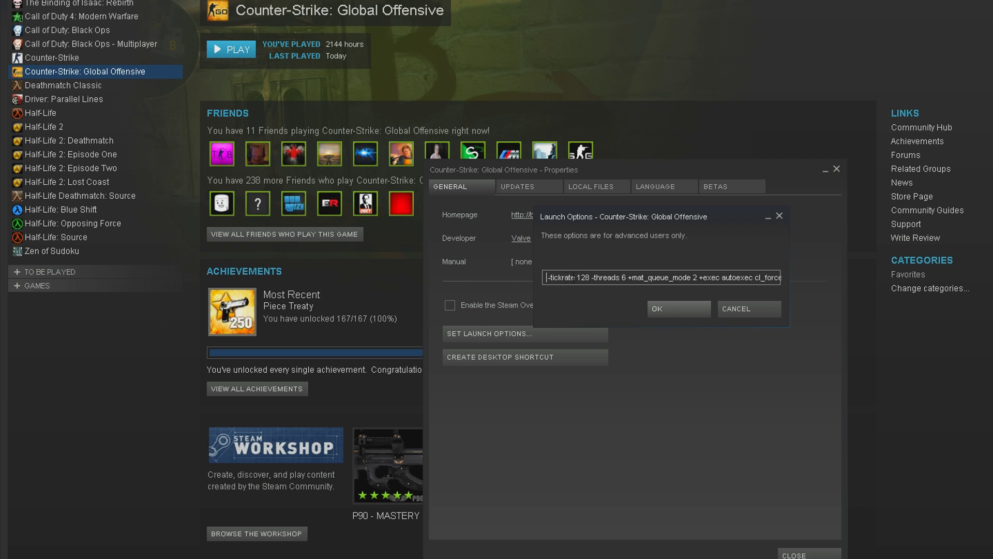
Step: Examine the cl_forcepreload parameter at the end of the launch options
left_click_drag(717, 275, 821, 276)
left_click(707, 278)
left_click_drag(724, 277, 780, 278)
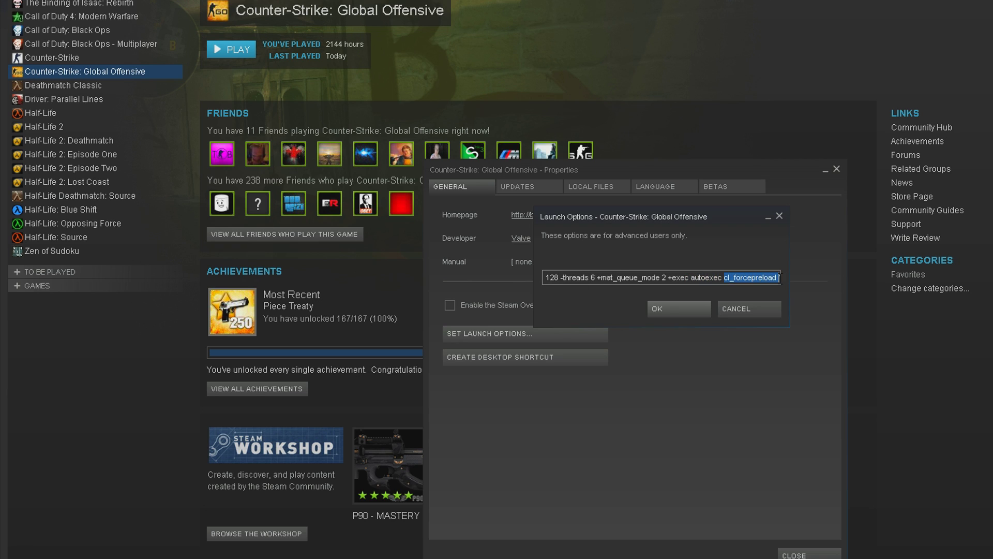
left_click(745, 278)
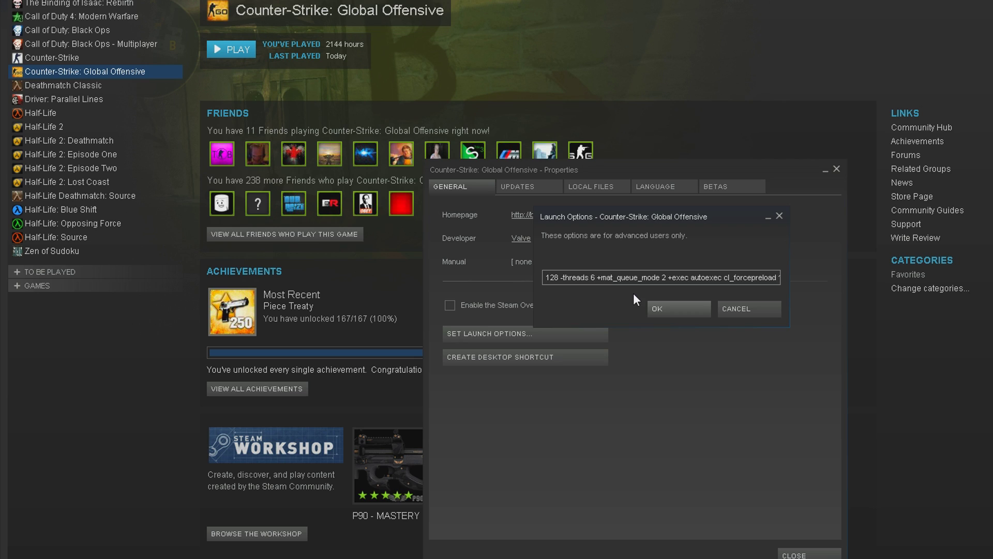
Step: Review the launch options from the beginning and close the dialog without saving
left_click_drag(629, 277, 537, 277)
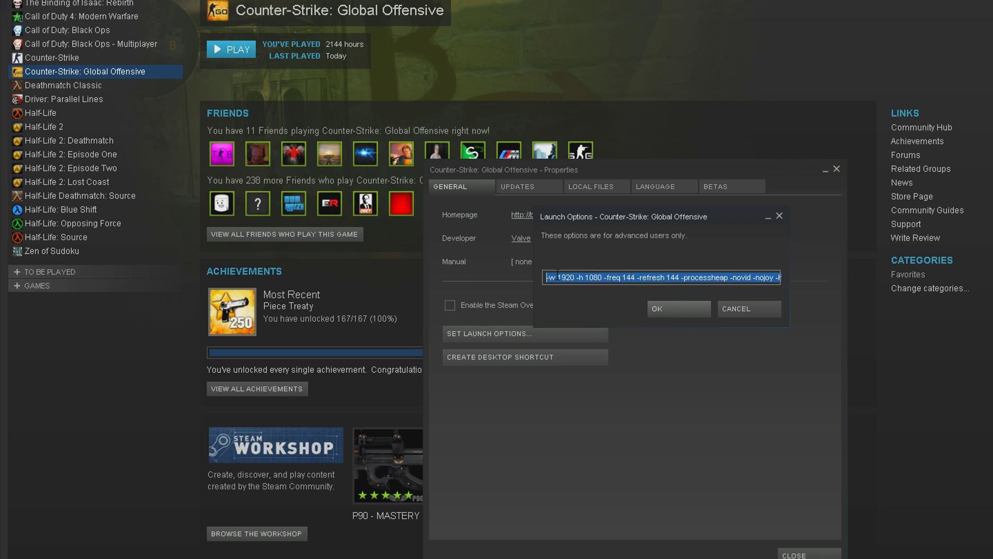
left_click(573, 276)
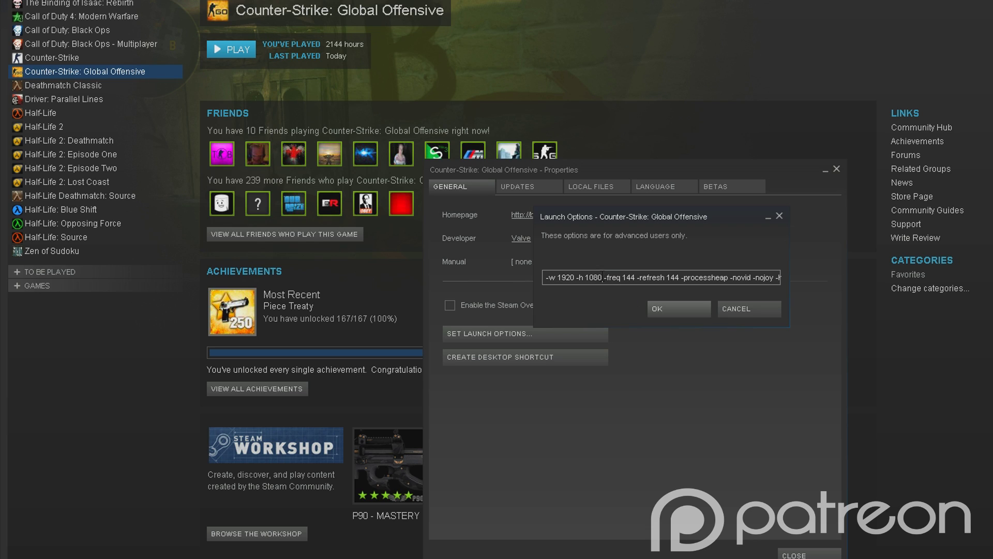
left_click_drag(603, 277, 766, 278)
left_click(674, 278)
left_click(740, 308)
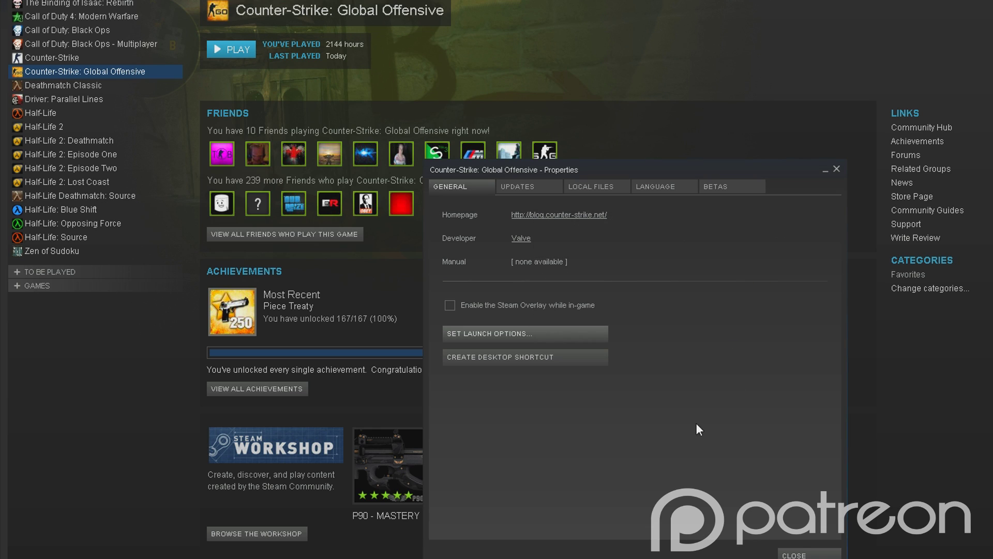